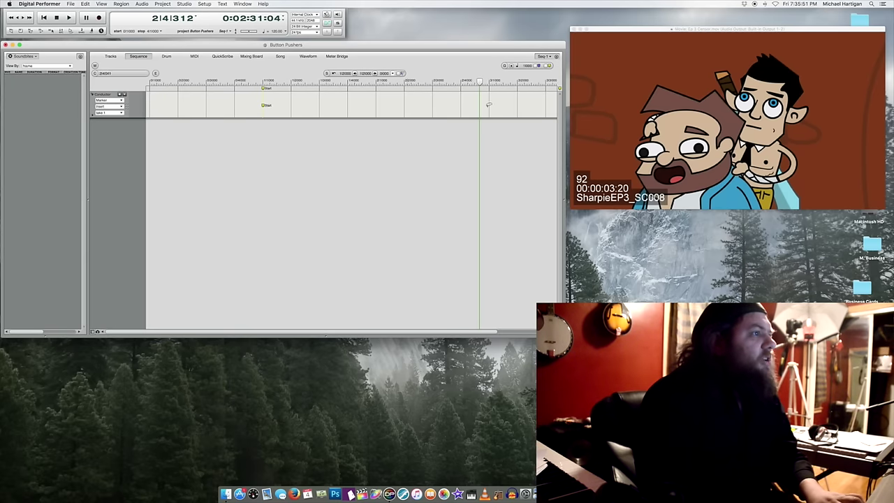
Play the movie from measure 1 beat 2 and step the playhead onto frame 29 of SharpieEP3_SC008.
{"action": "left_click_drag", "start_coordinate": [480, 83], "coordinate": [305, 87]}
{"action": "key", "text": "space"}
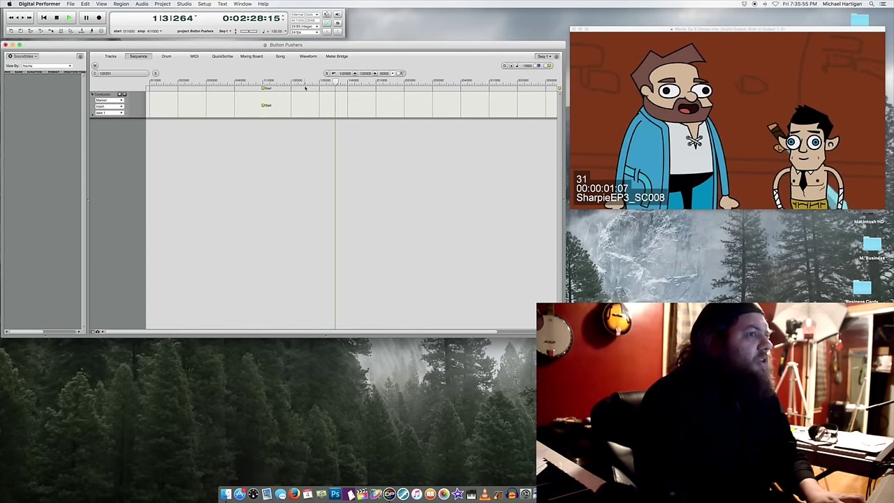
{"action": "key", "text": "space"}
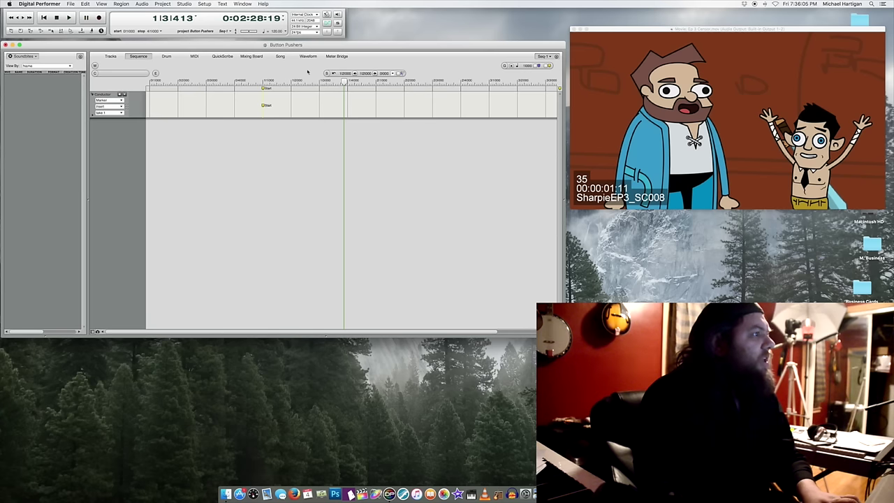
{"action": "left_click", "coordinate": [773, 120]}
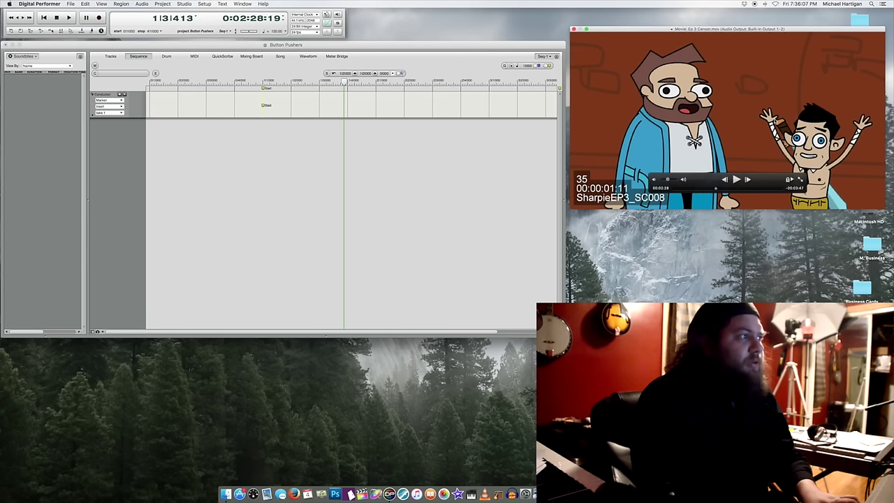
{"action": "scroll", "coordinate": [775, 120], "scroll_direction": "up", "scroll_amount": 8}
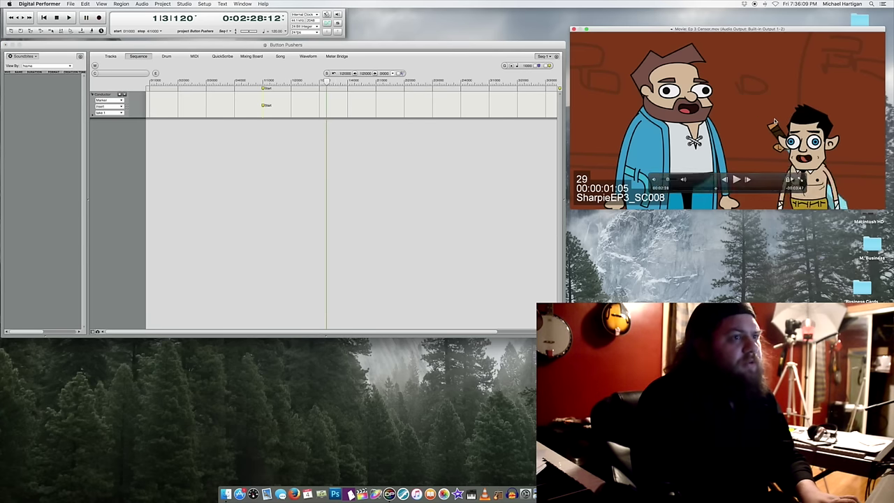
{"action": "key", "text": "Right"}
{"action": "key", "text": "Right"}
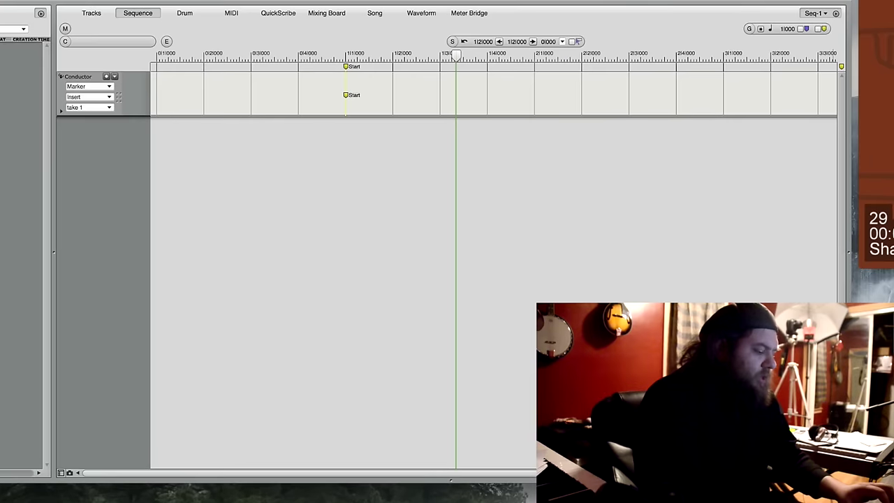
Show the markers list, add a marker at the playhead position 1|3|160, and lock it.
{"action": "key", "text": "shift+k"}
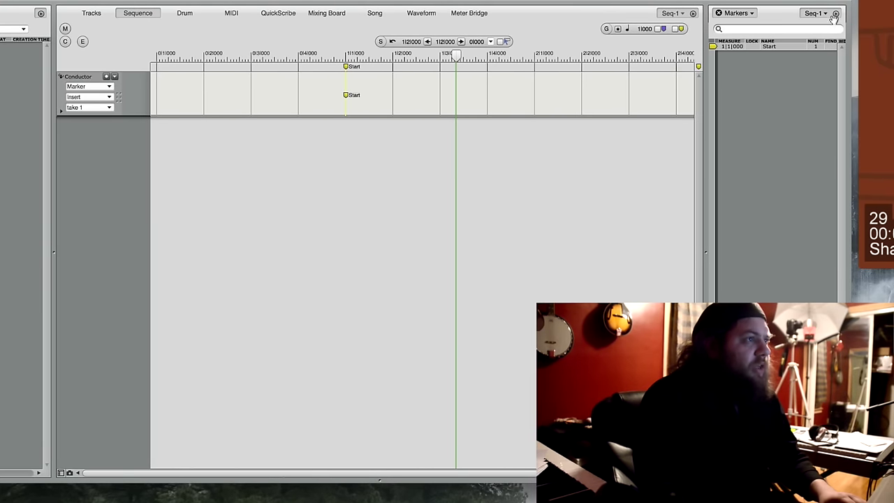
{"action": "left_click", "coordinate": [836, 16]}
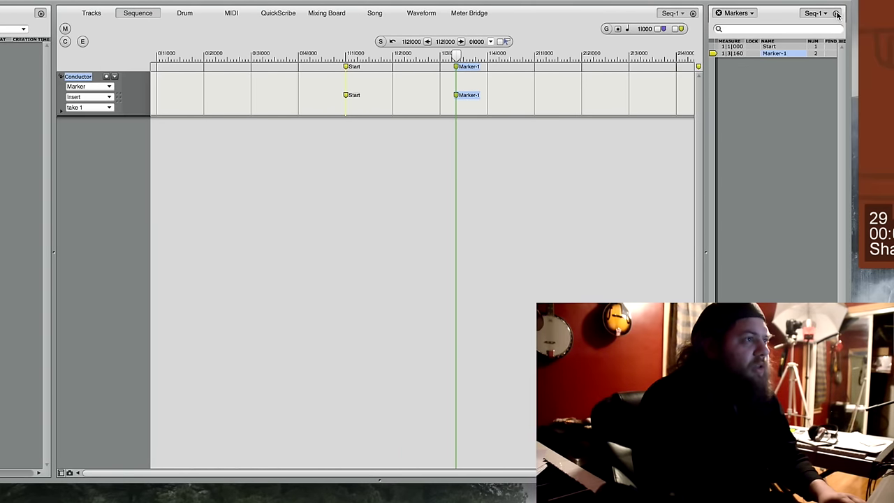
{"action": "left_click", "coordinate": [836, 14]}
{"action": "left_click", "coordinate": [872, 39]}
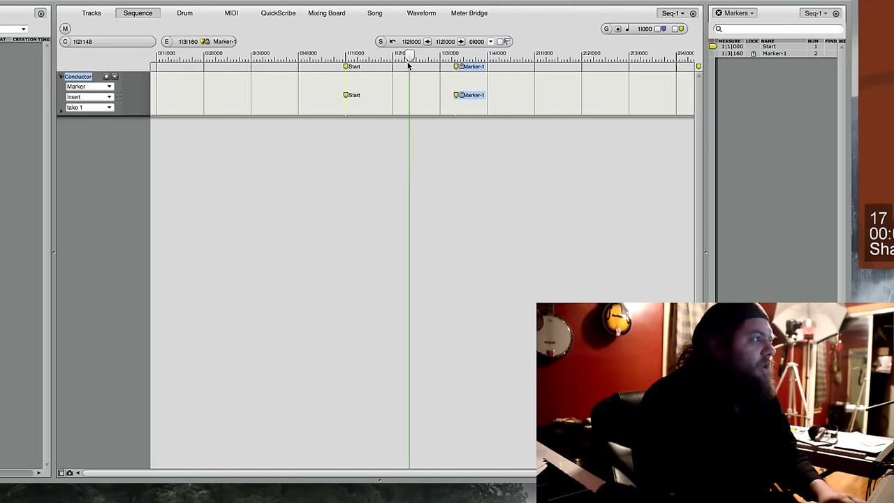
Use Adjust Beats in Measures mode to move the measure 2 barline onto Marker-1, applying its tempo until the end of the sequence.
{"action": "key", "text": "super+Right"}
{"action": "key", "text": "super+Right"}
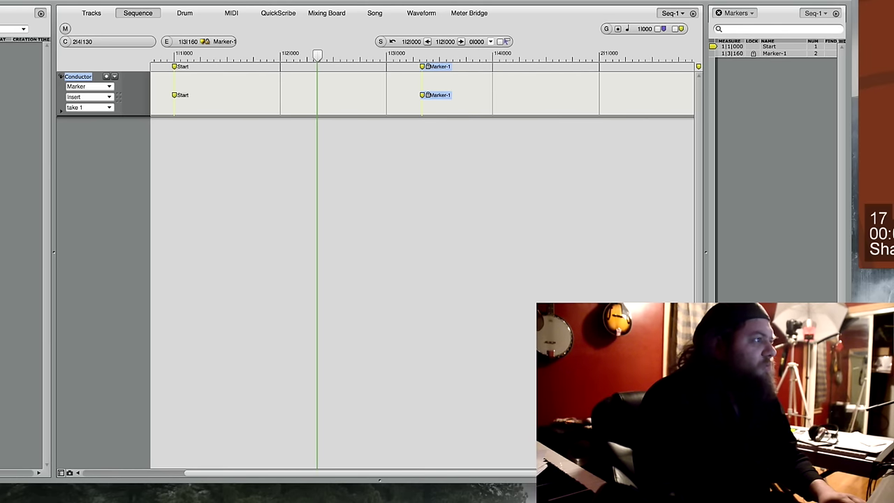
{"action": "left_click", "coordinate": [175, 0]}
{"action": "mouse_move", "coordinate": [209, 0]}
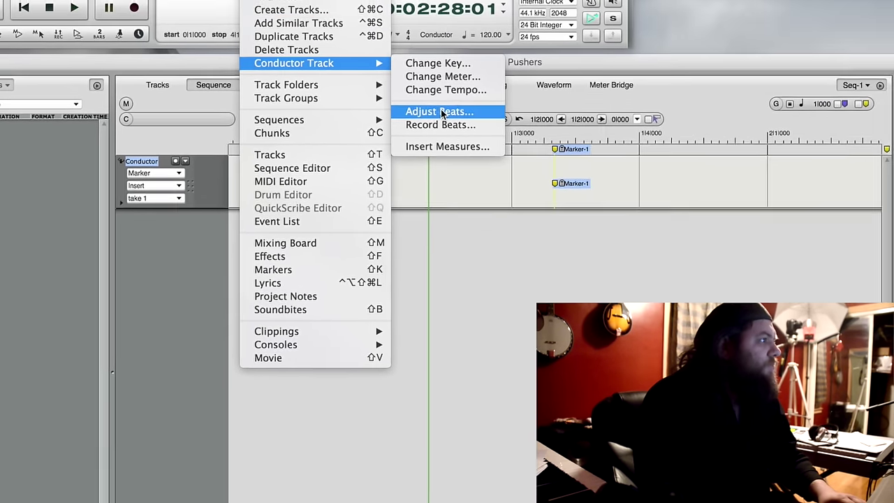
{"action": "left_click", "coordinate": [343, 44]}
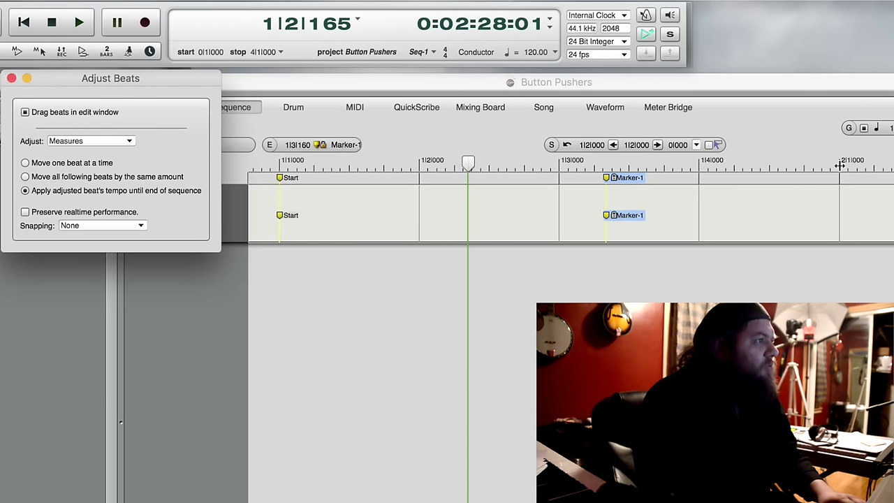
{"action": "left_click", "coordinate": [838, 164]}
{"action": "left_click_drag", "start_coordinate": [838, 164], "coordinate": [607, 165]}
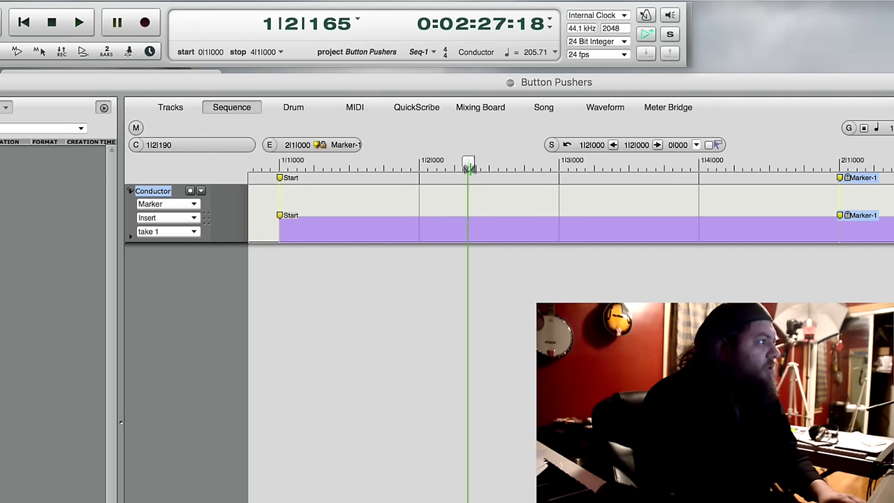
Play the sequence from before the Start marker and again from Marker-1 to check the new tempo against the movie.
{"action": "left_click_drag", "start_coordinate": [465, 166], "coordinate": [697, 166]}
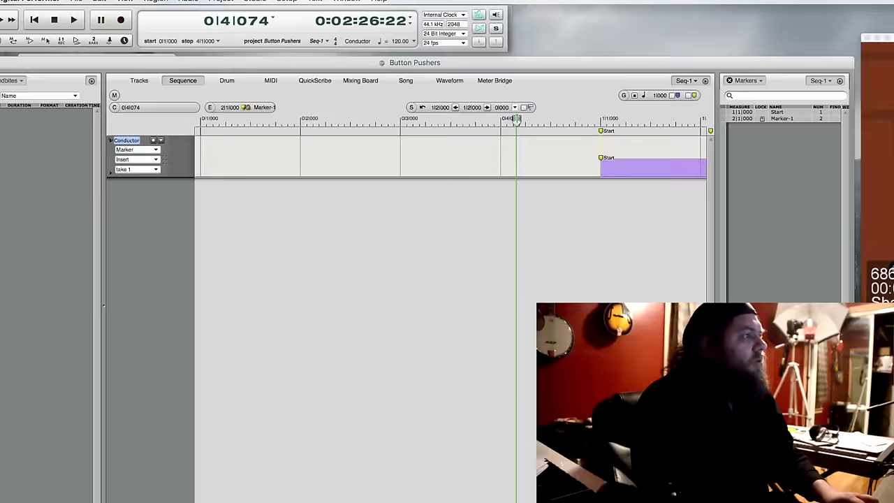
{"action": "key", "text": "space"}
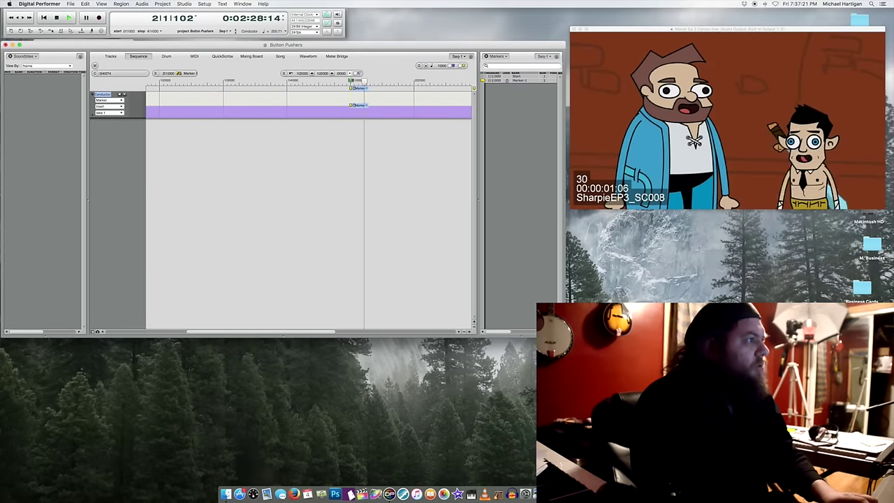
{"action": "left_click", "coordinate": [464, 331]}
{"action": "left_click", "coordinate": [464, 332]}
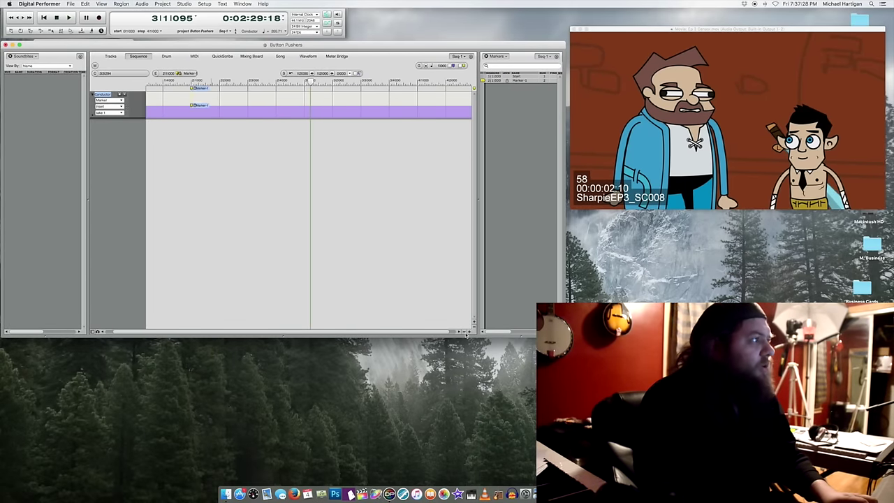
{"action": "left_click_drag", "start_coordinate": [312, 82], "coordinate": [191, 88]}
{"action": "key", "text": "space"}
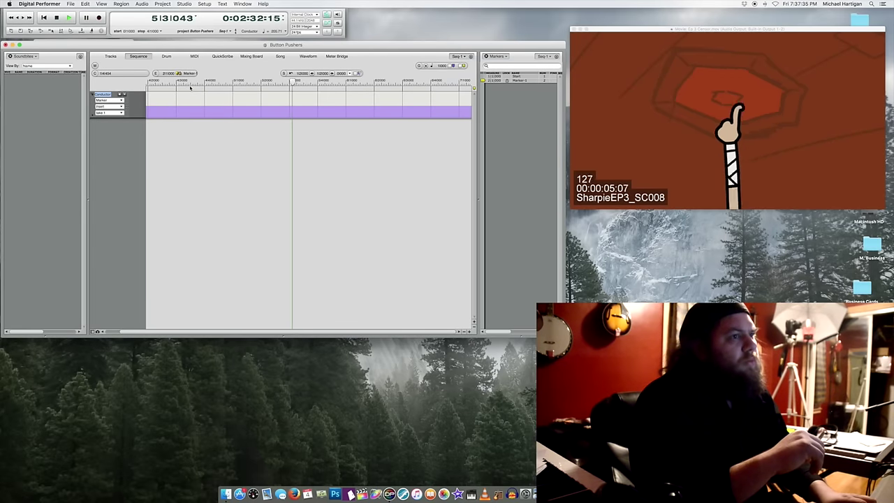
Scrub through the first button press in measure 5 and add a marker at 5|3|000.
{"action": "left_click_drag", "start_coordinate": [307, 83], "coordinate": [321, 82]}
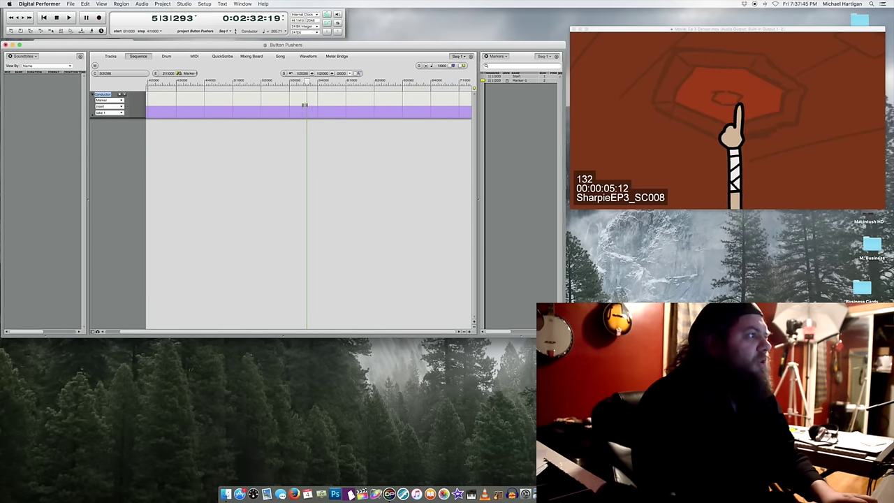
{"action": "left_click_drag", "start_coordinate": [305, 104], "coordinate": [278, 102]}
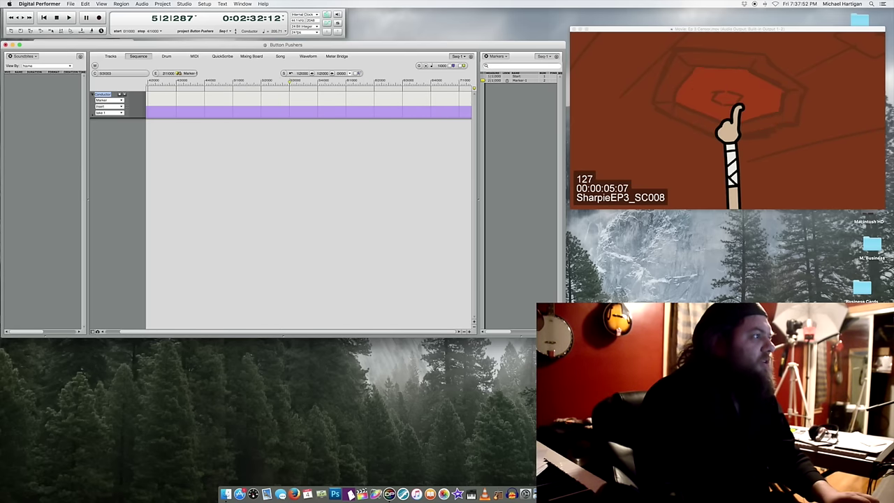
{"action": "left_click", "coordinate": [290, 85]}
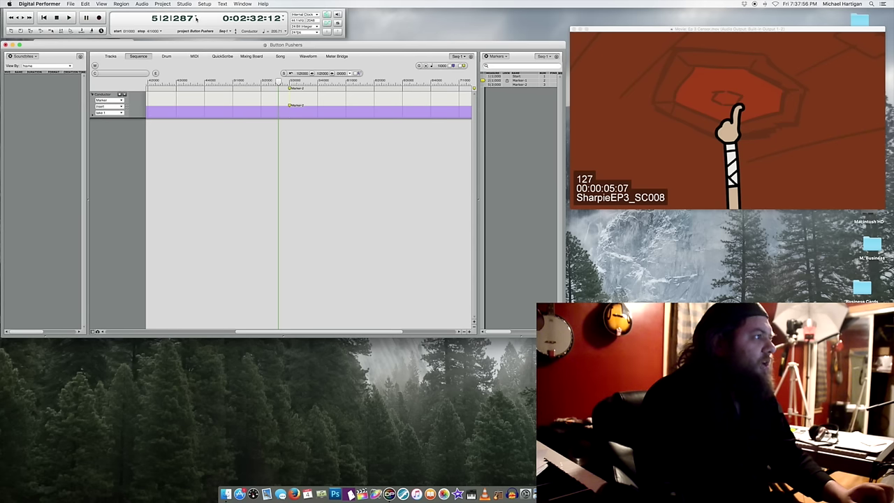
Turn off beat dragging in the Adjust Beats window and rename the marker at 5|3|000 as Button 1.
{"action": "left_click_drag", "start_coordinate": [122, 50], "coordinate": [121, 104]}
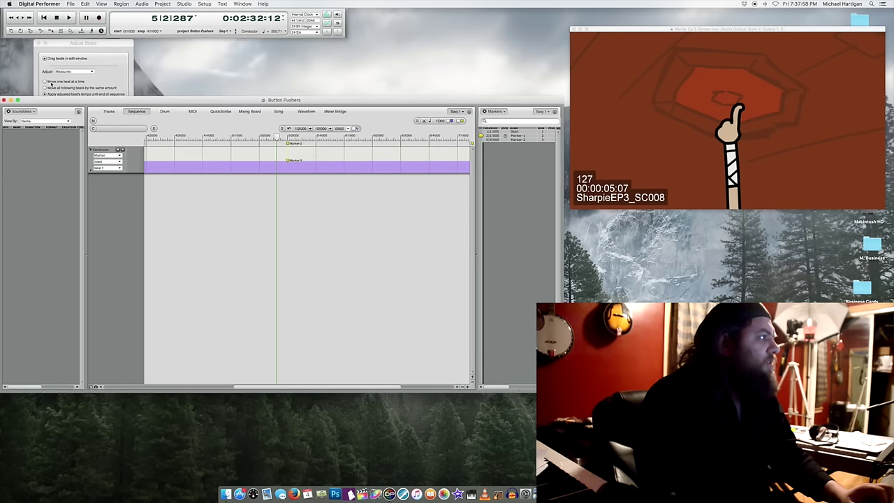
{"action": "left_click", "coordinate": [45, 58]}
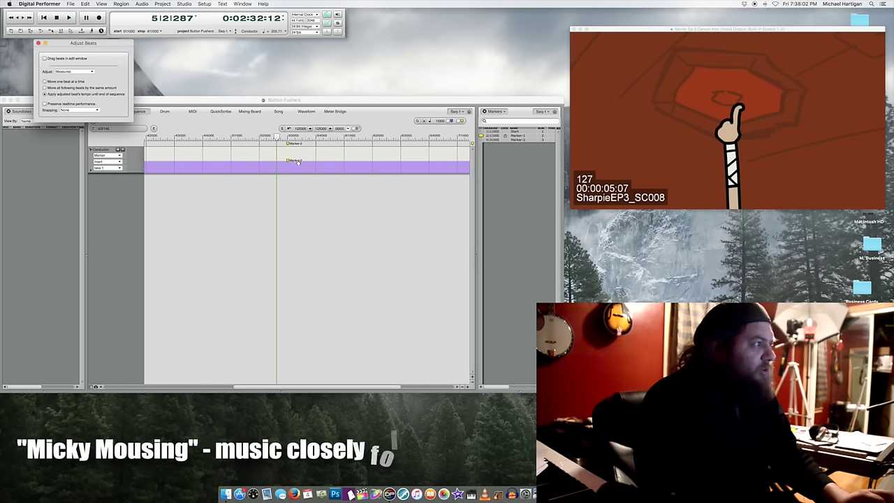
{"action": "left_click", "coordinate": [298, 160], "text": "alt"}
{"action": "type", "text": "Button 1"}
{"action": "key", "text": "Return"}
Play the sequence past the Button 1 marker and scrub the movie around measure 9 beat 4.
{"action": "key", "text": "space"}
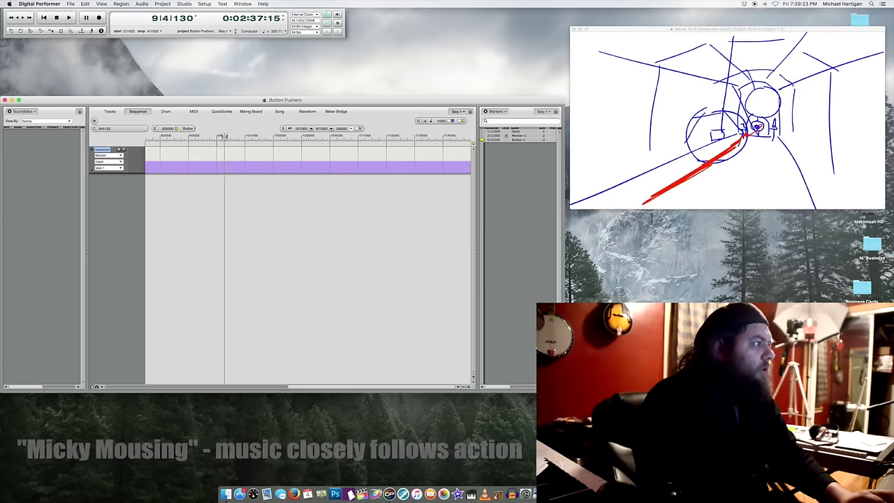
{"action": "left_click_drag", "start_coordinate": [224, 136], "coordinate": [202, 136]}
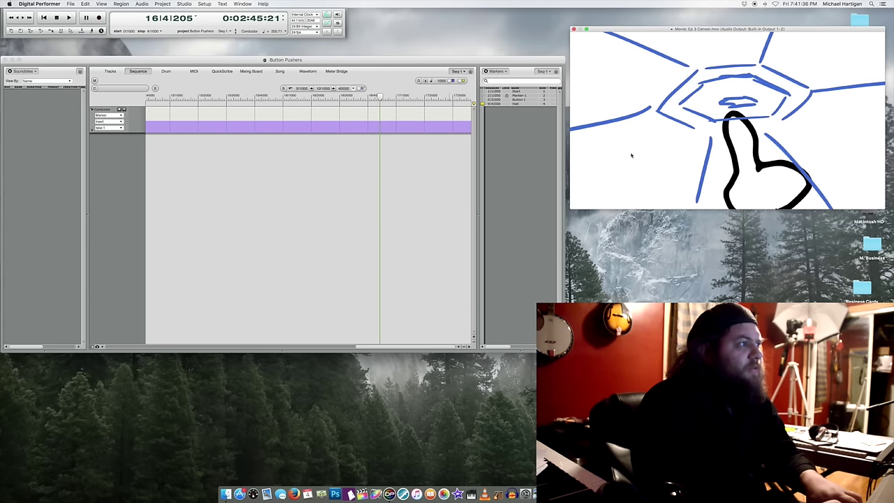
Step back and forth through the movie around measure 16 beat 4 to examine where the finger meets the button.
{"action": "key", "text": "Right"}
{"action": "key", "text": "Right"}
{"action": "key", "text": "Right"}
{"action": "key", "text": "Right"}
{"action": "key", "text": "Left"}
{"action": "key", "text": "Left"}
{"action": "key", "text": "Left"}
{"action": "key", "text": "Left"}
{"action": "key", "text": "Left"}
{"action": "key", "text": "Left"}
{"action": "key", "text": "Left"}
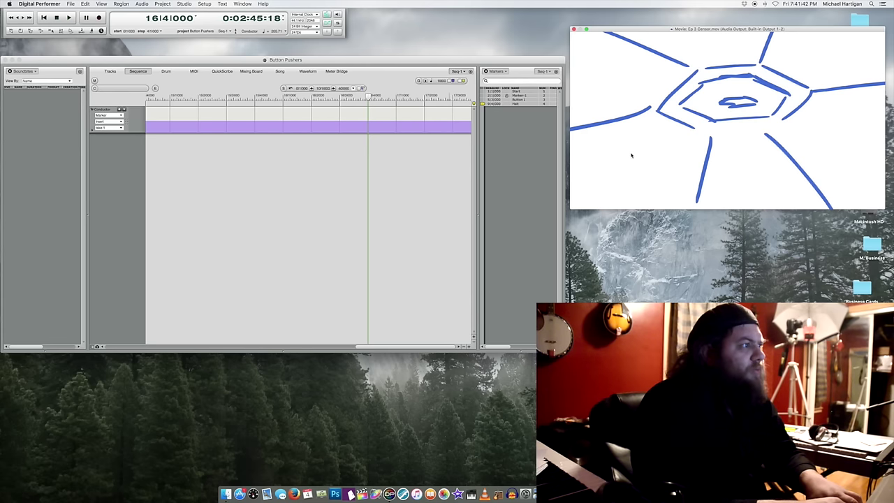
{"action": "key", "text": "Right"}
{"action": "key", "text": "Right"}
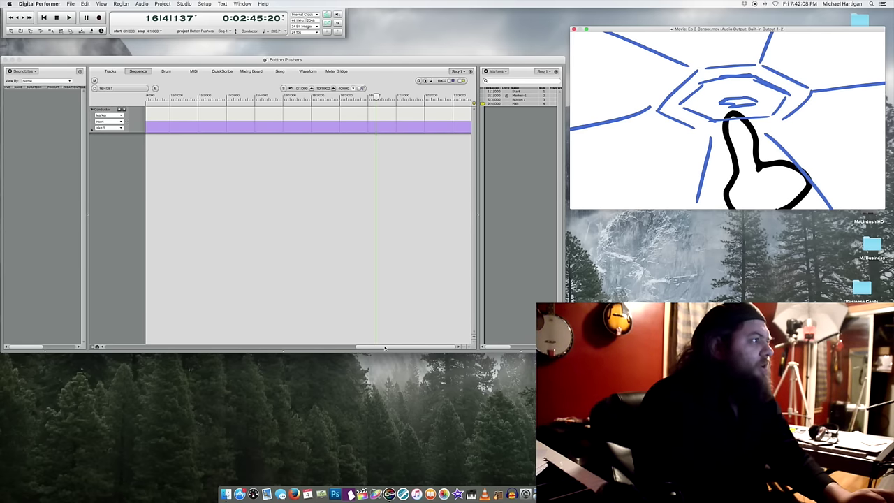
Play the sequence from measure 9 beat 3, just before the Halt marker, through to the end of measure 12.
{"action": "mouse_move", "coordinate": [384, 348]}
{"action": "left_mouse_down"}
{"action": "mouse_move", "coordinate": [331, 351]}
{"action": "mouse_move", "coordinate": [357, 344]}
{"action": "left_mouse_up"}
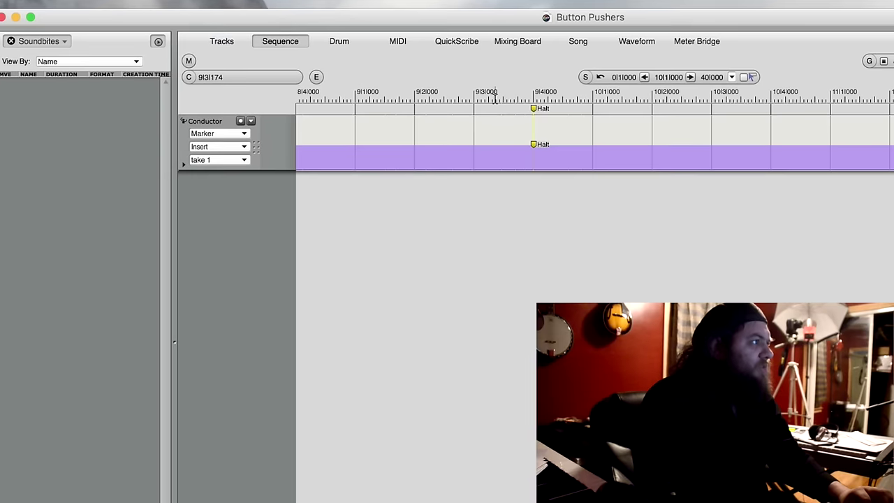
{"action": "left_click", "coordinate": [495, 97]}
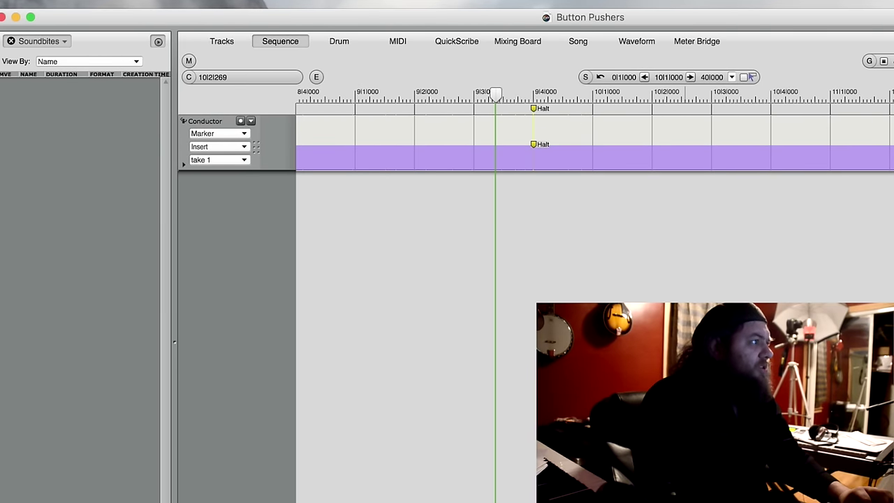
{"action": "key", "text": "space"}
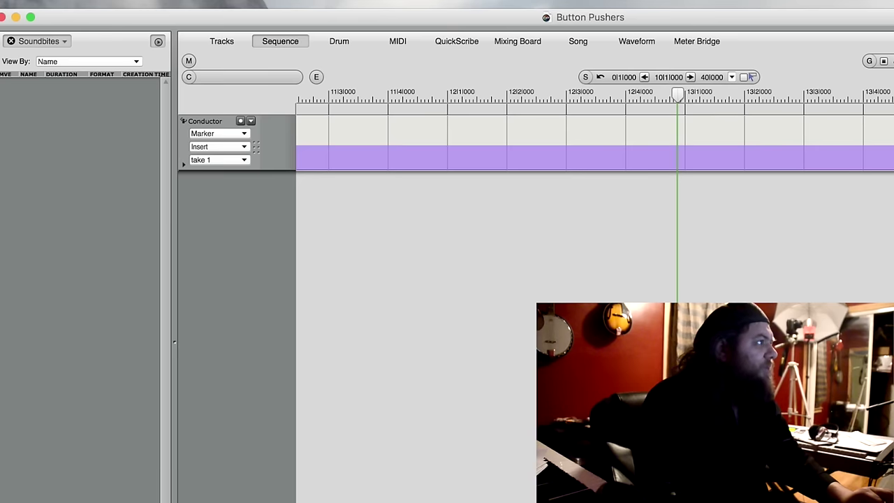
Change the conductor track's meter to 3/4 from measure 12 to the next measure only.
{"action": "left_click", "coordinate": [334, 1]}
{"action": "mouse_move", "coordinate": [387, 1]}
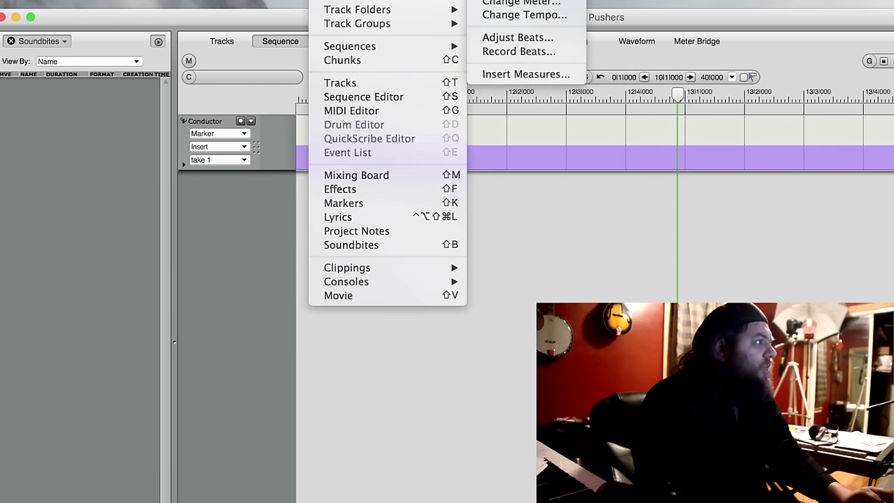
{"action": "left_click", "coordinate": [521, 3]}
{"action": "type", "text": "3"}
{"action": "double_click", "coordinate": [102, 120]}
{"action": "type", "text": "12"}
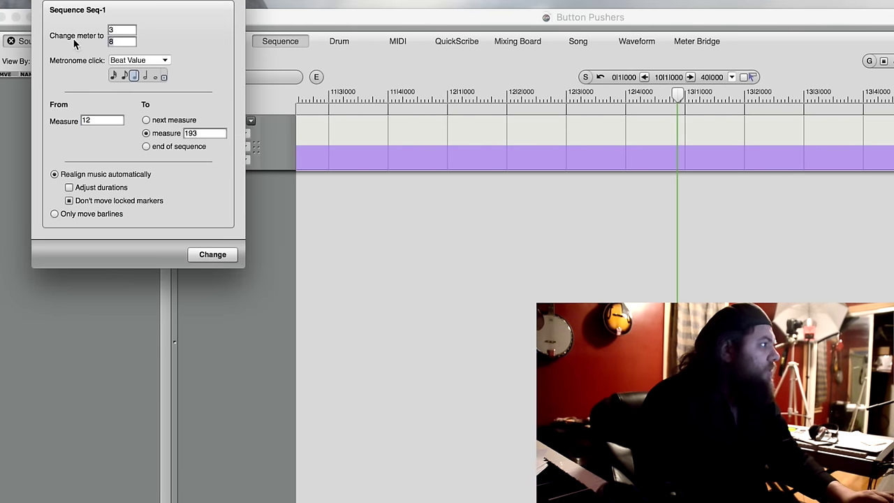
{"action": "left_click", "coordinate": [146, 119]}
{"action": "left_click", "coordinate": [213, 256]}
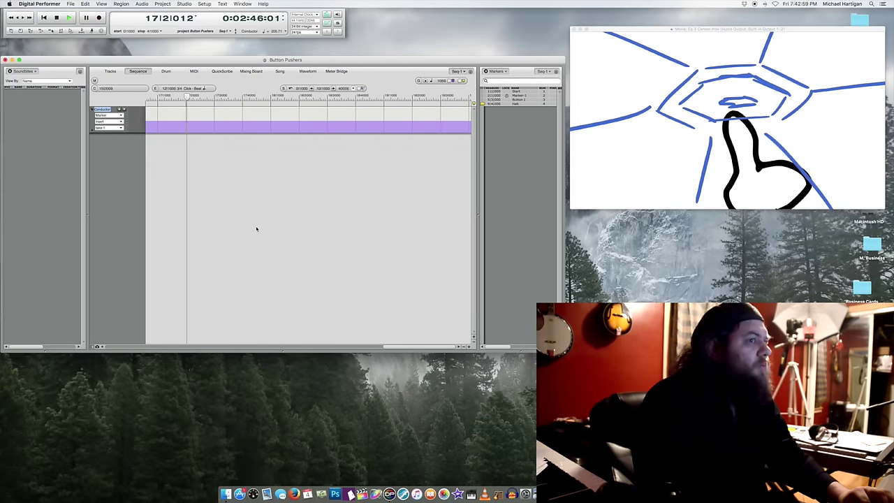
Scrub and play measures 16 and 17 to check how the button presses line up with the beats.
{"action": "key", "text": "space"}
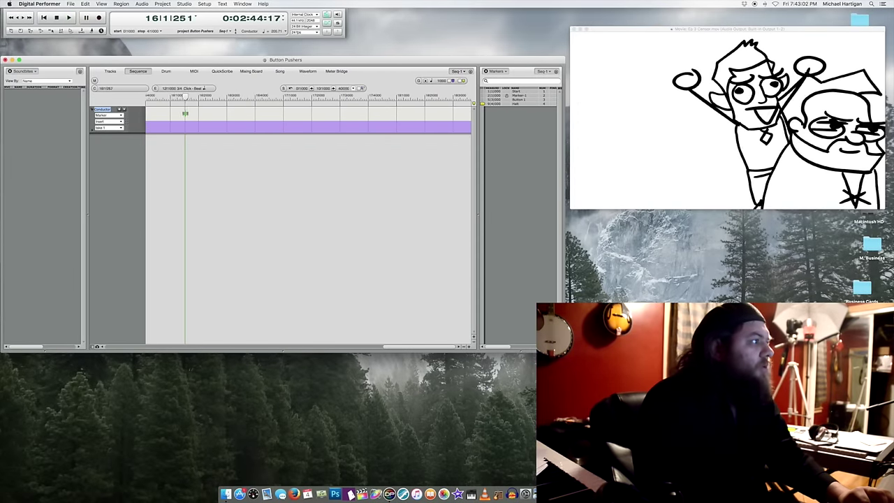
{"action": "left_click_drag", "start_coordinate": [184, 112], "coordinate": [245, 95]}
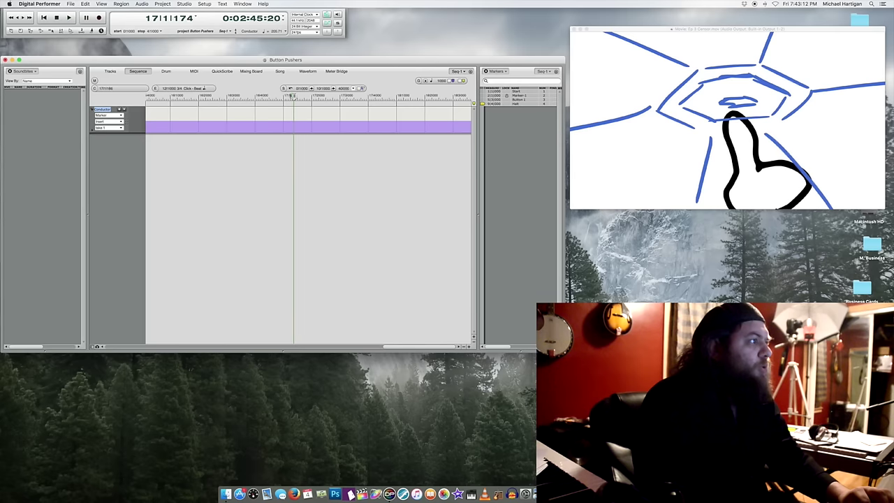
{"action": "key", "text": "space"}
{"action": "left_click_drag", "start_coordinate": [229, 110], "coordinate": [229, 109]}
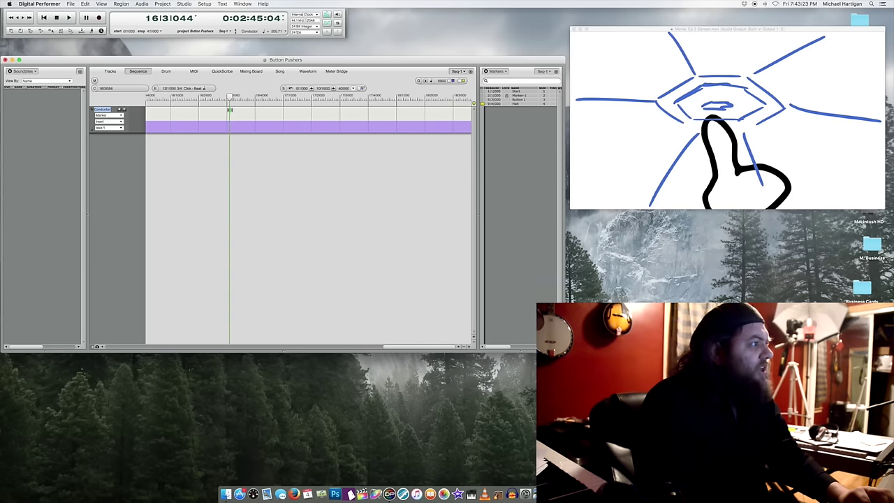
{"action": "key", "text": "space"}
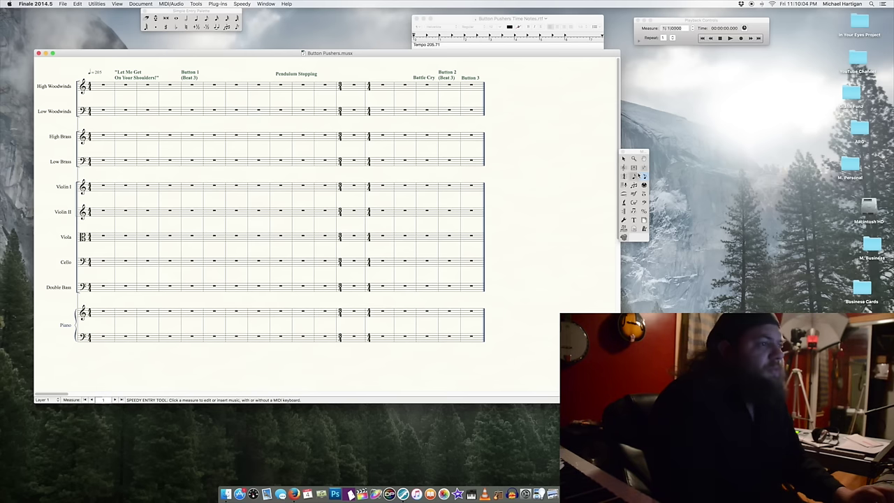
Enter the Battle Cry melody in High Brass: dotted-half A-flat, eighths G and F, half E-flat, quarter F.
{"action": "left_click", "coordinate": [426, 133]}
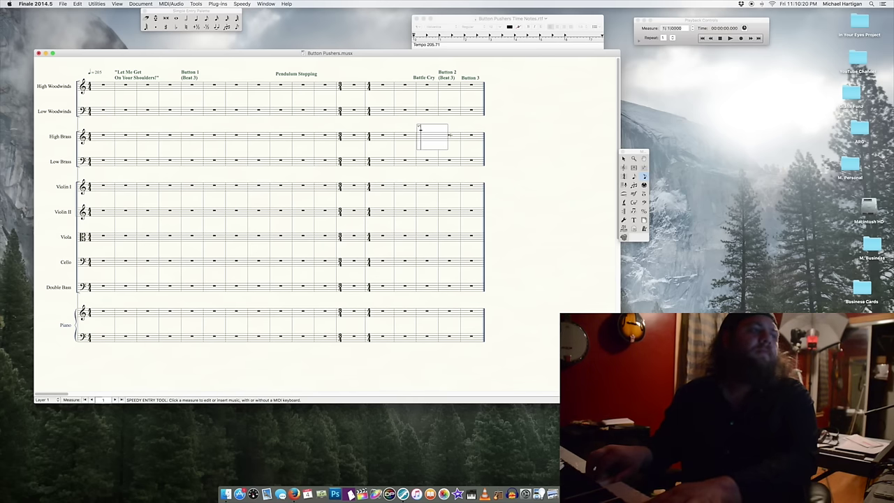
{"action": "key", "text": "6"}
{"action": "key", "text": "Down"}
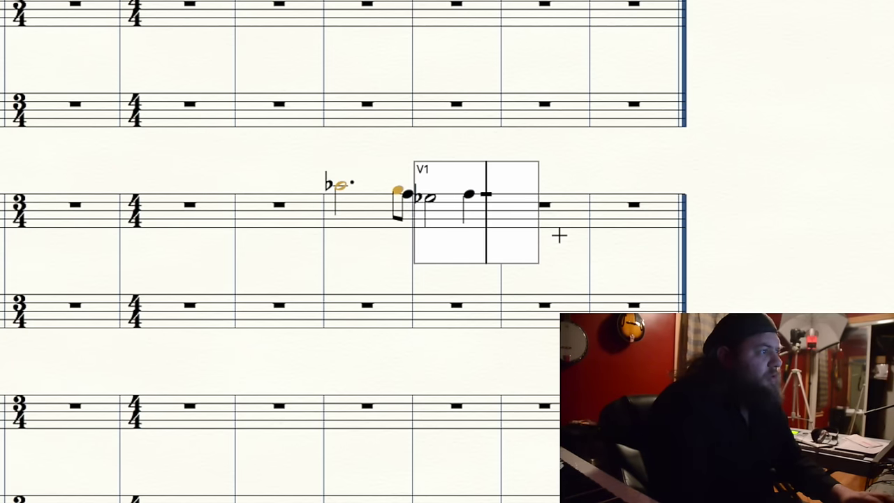
{"action": "key", "text": "7"}
{"action": "key", "text": "equal"}
{"action": "key", "text": "7"}
{"action": "left_click", "coordinate": [744, 184]}
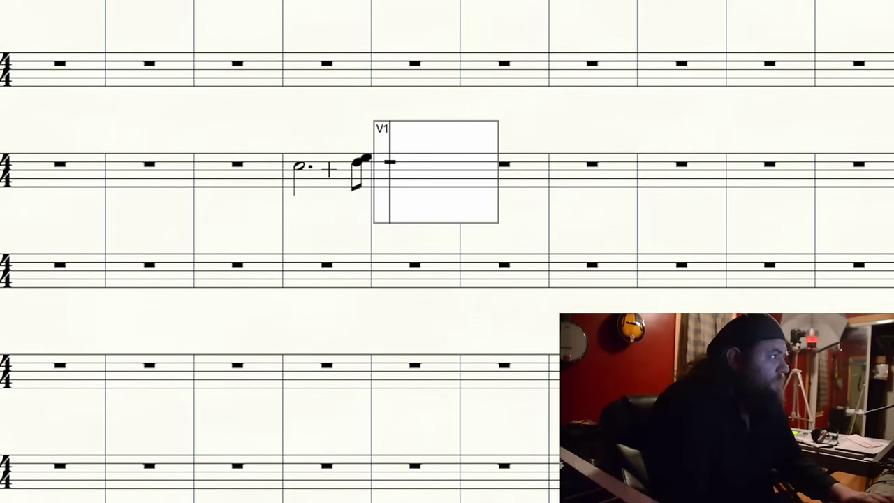
Continue the High Brass line at Button 1 with a quarter D, a quarter rest and a half-note G tied to a whole note.
{"action": "key", "text": "5"}
{"action": "key", "text": "5"}
{"action": "key", "text": "6"}
{"action": "key", "text": "="}
{"action": "key", "text": "7"}
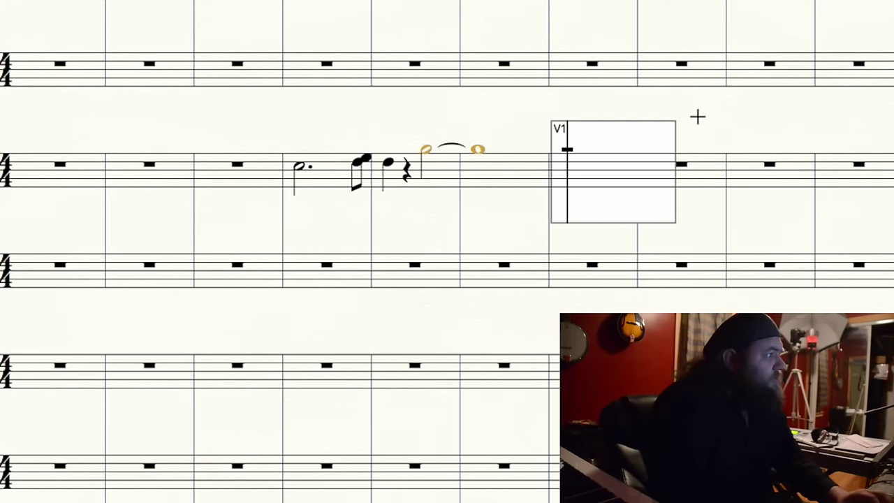
{"action": "key", "text": "Escape"}
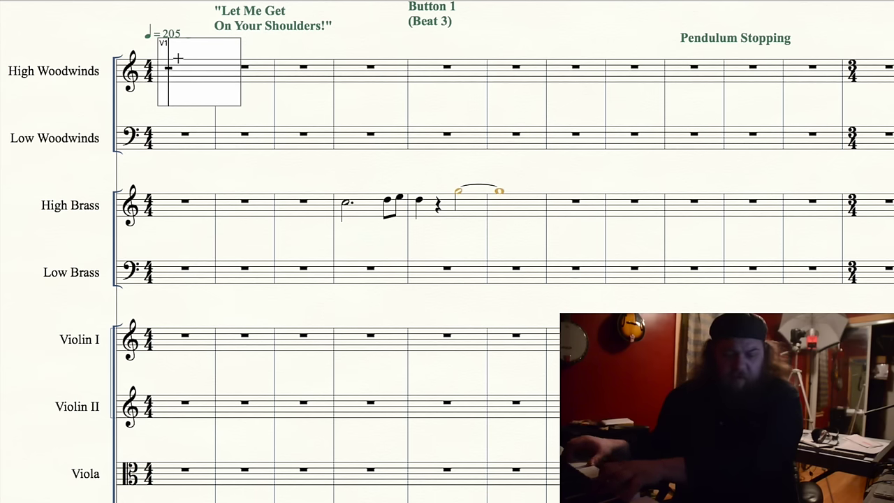
Enter the opening half-note chords in High Woodwinds and paste the violins' eighth-note run into the Viola staff.
{"action": "key", "text": "6"}
{"action": "key", "text": "6"}
{"action": "key", "text": "6"}
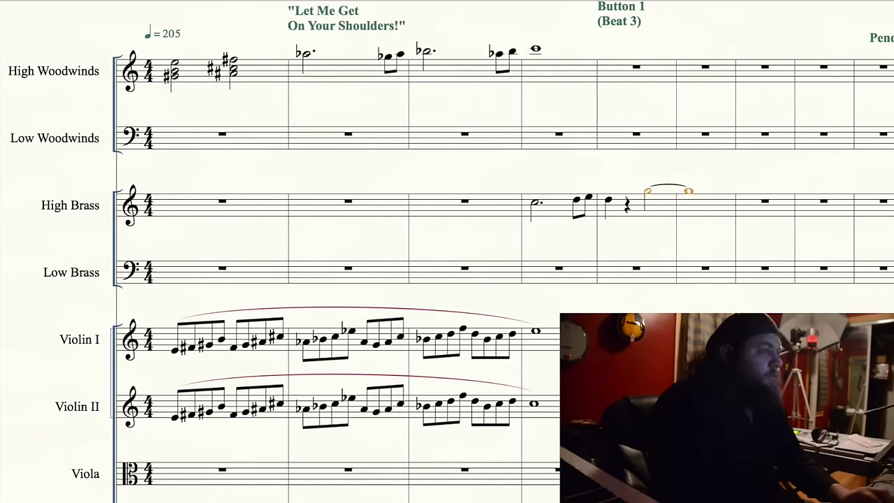
{"action": "key", "text": "ctrl+v"}
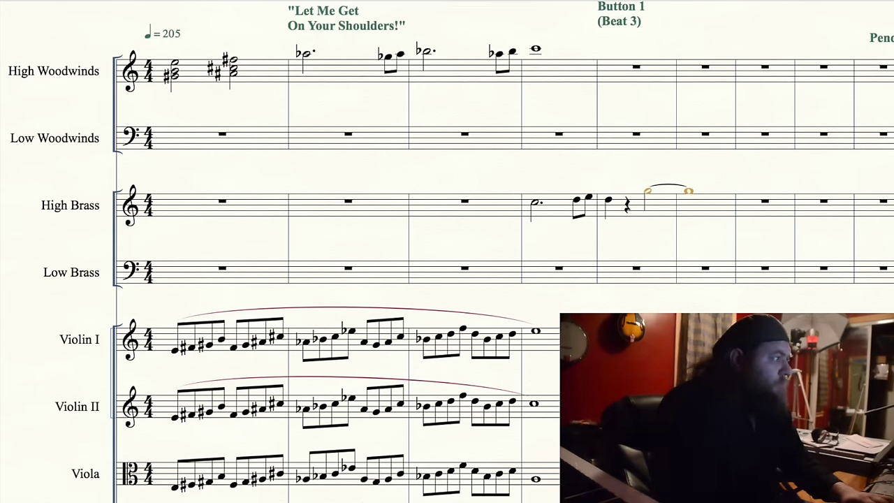
Enter Low Woodwinds octaves in measures 1 and 2: half notes E and F-sharp, then a whole-note A-flat.
{"action": "left_click", "coordinate": [192, 146]}
{"action": "key", "text": "6"}
{"action": "key", "text": "6"}
{"action": "key", "text": "7"}
{"action": "key", "text": "5"}
{"action": "key", "text": "5"}
{"action": "key", "text": "5"}
{"action": "key", "text": "5"}
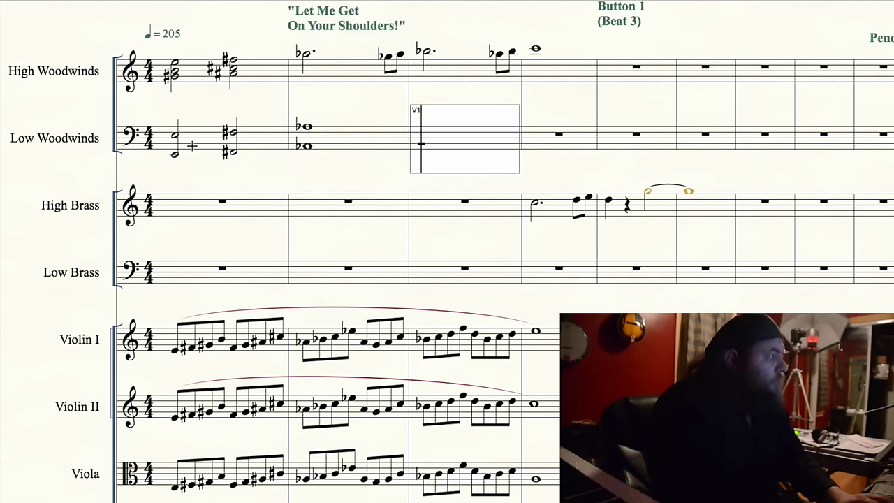
Fill measure 3 of the Low Woodwinds staff with quarter notes.
{"action": "left_click", "coordinate": [498, 135]}
{"action": "key", "text": "5"}
{"action": "key", "text": "5"}
{"action": "key", "text": "5"}
{"action": "key", "text": "5"}
{"action": "key", "text": "0"}
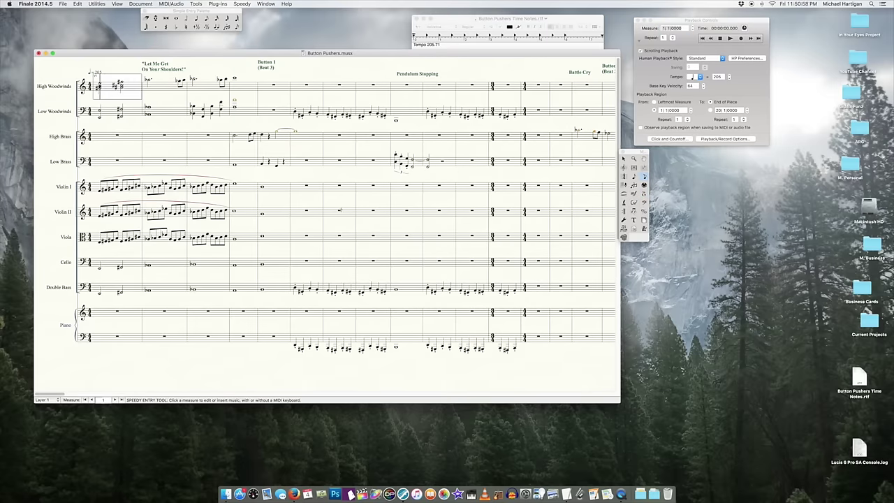
Enter the Violin I melody from measure 7: dotted-half D, eighths E-flat and F, followed by two half notes in measure 8.
{"action": "left_click", "coordinate": [294, 186]}
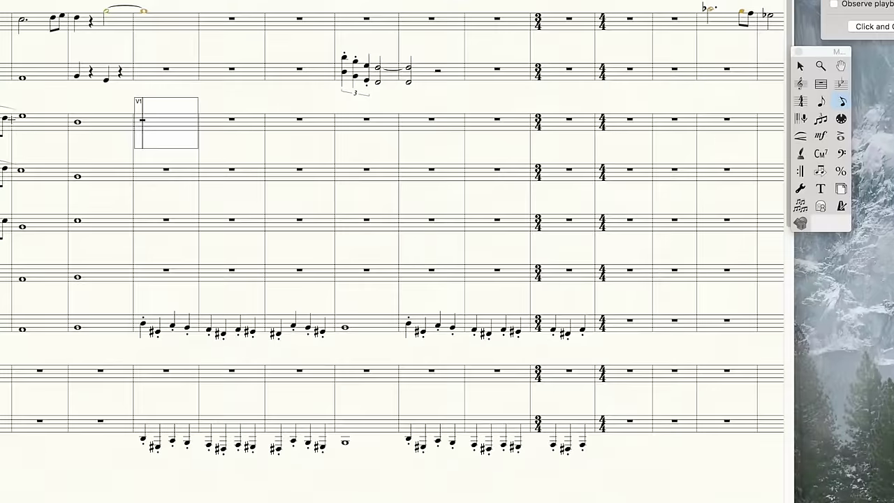
{"action": "left_click", "coordinate": [241, 120]}
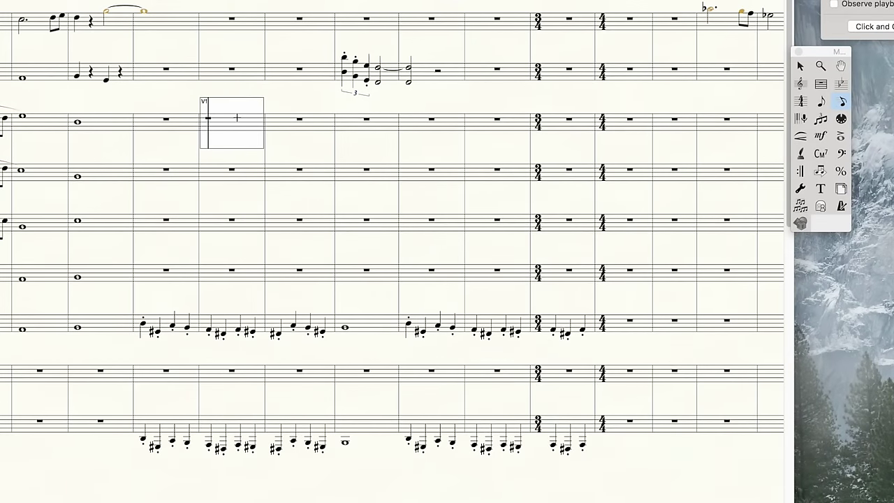
{"action": "key", "text": "4"}
{"action": "key", "text": "4"}
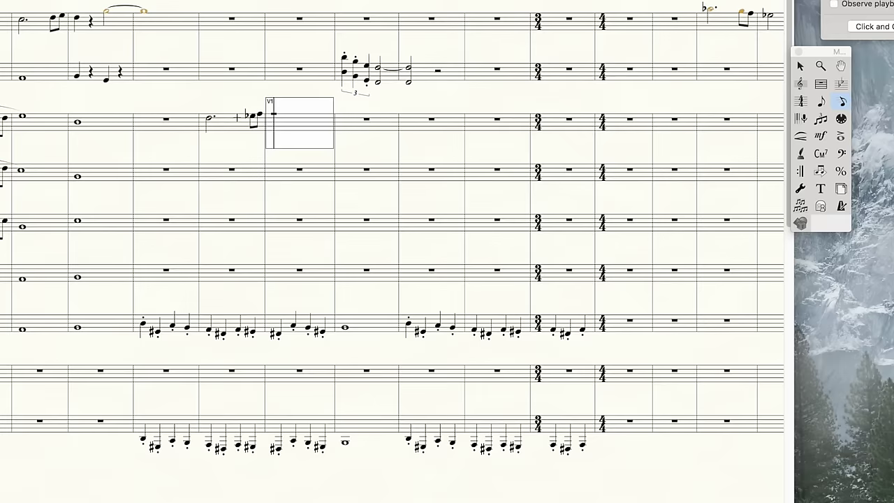
{"action": "key", "text": "6"}
{"action": "key", "text": "6"}
{"action": "key", "text": "BackSpace"}
{"action": "key", "text": "0"}
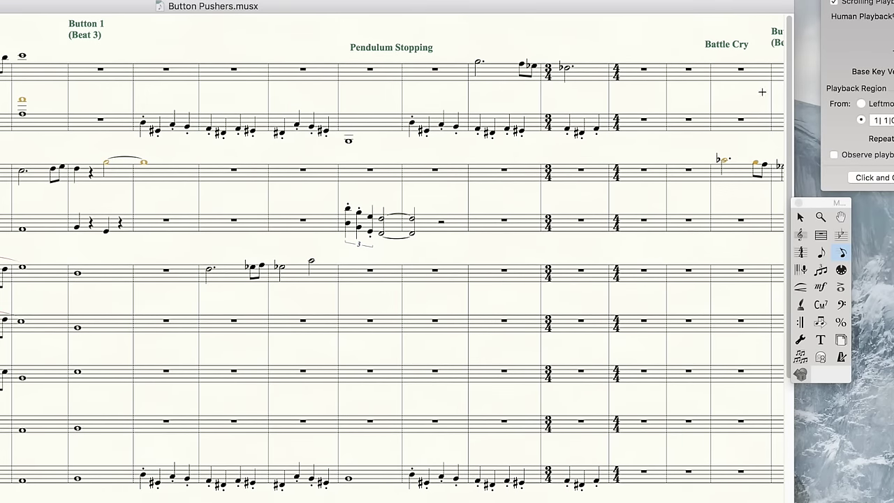
Play back the orchestral score from measure 1 to check the written parts.
{"action": "key", "text": "space"}
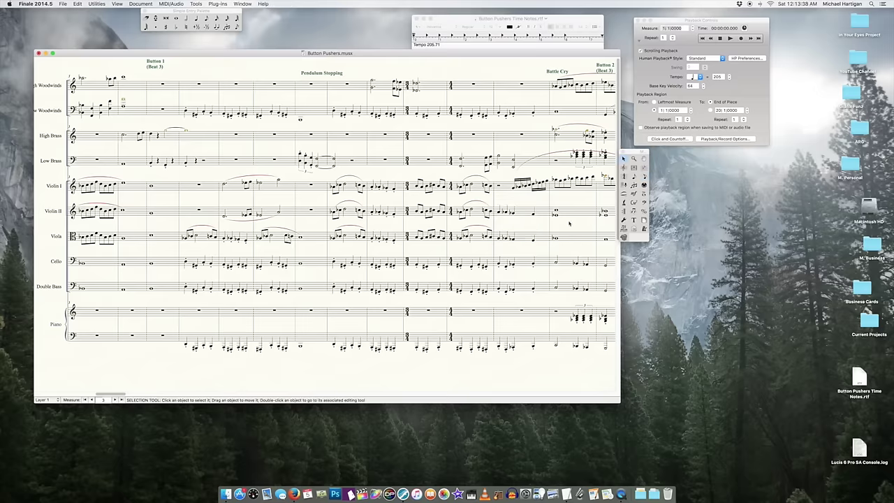
{"action": "left_click", "coordinate": [730, 38]}
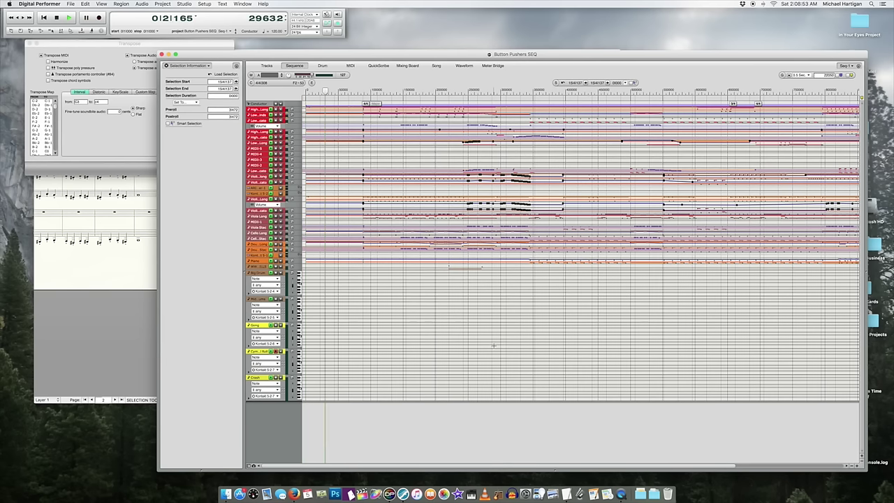
Switch to Digital Performer and set the sequence's tempo source to the Conductor track.
{"action": "left_click", "coordinate": [285, 32]}
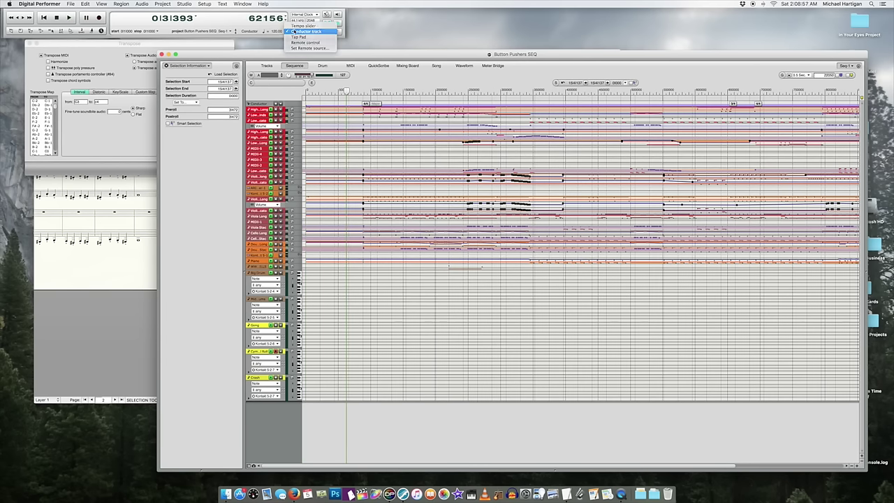
{"action": "left_click", "coordinate": [295, 31]}
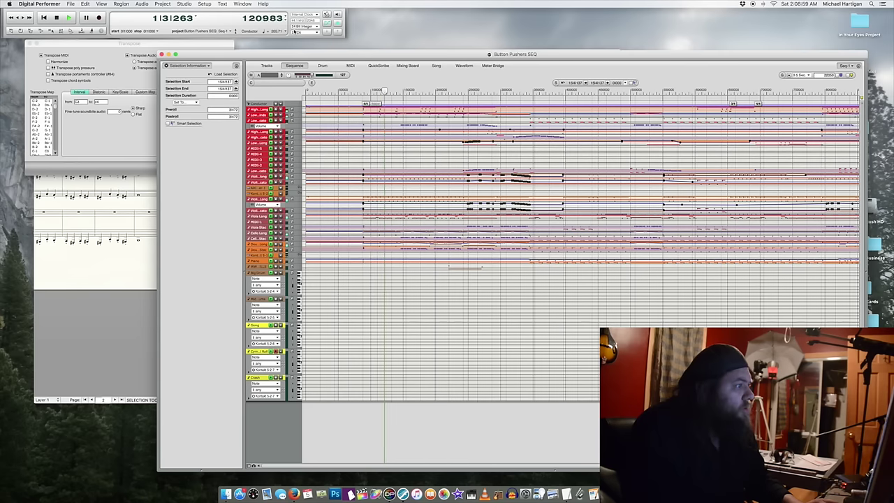